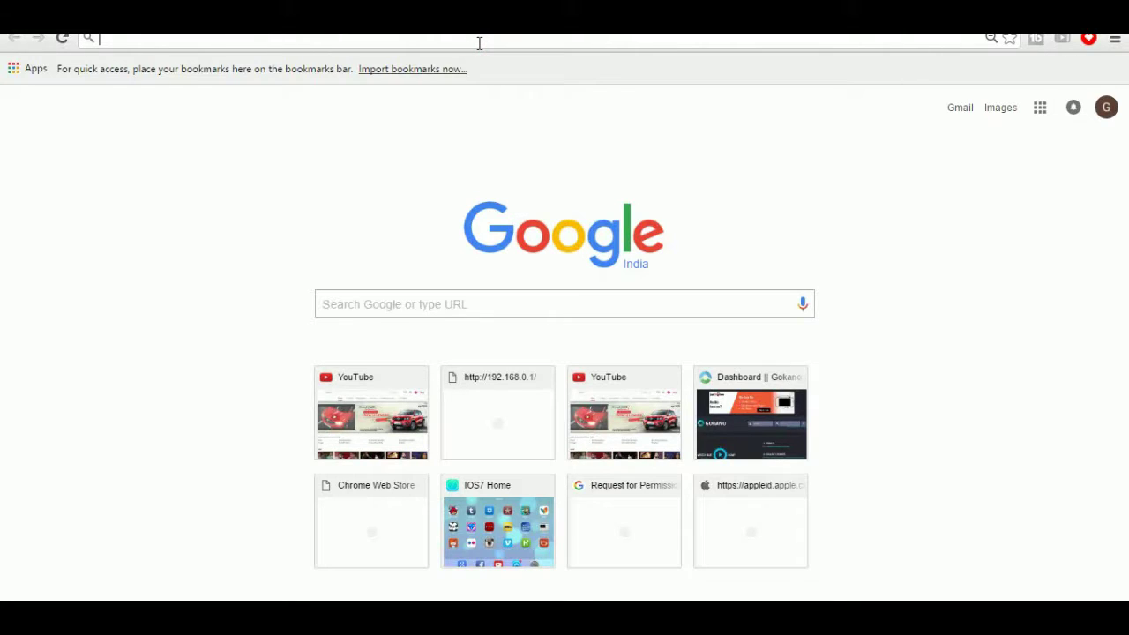
Search 'icloud for windows', open Apple's Download iCloud for Windows page and scroll to its Download link.
type("icloudb")
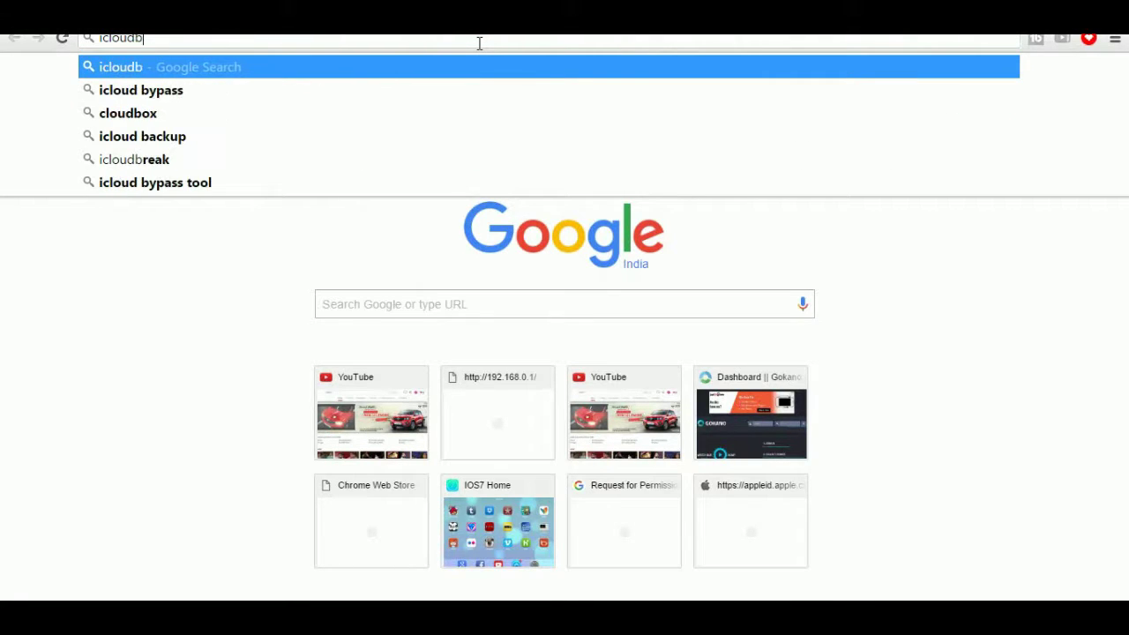
key("BackSpace")
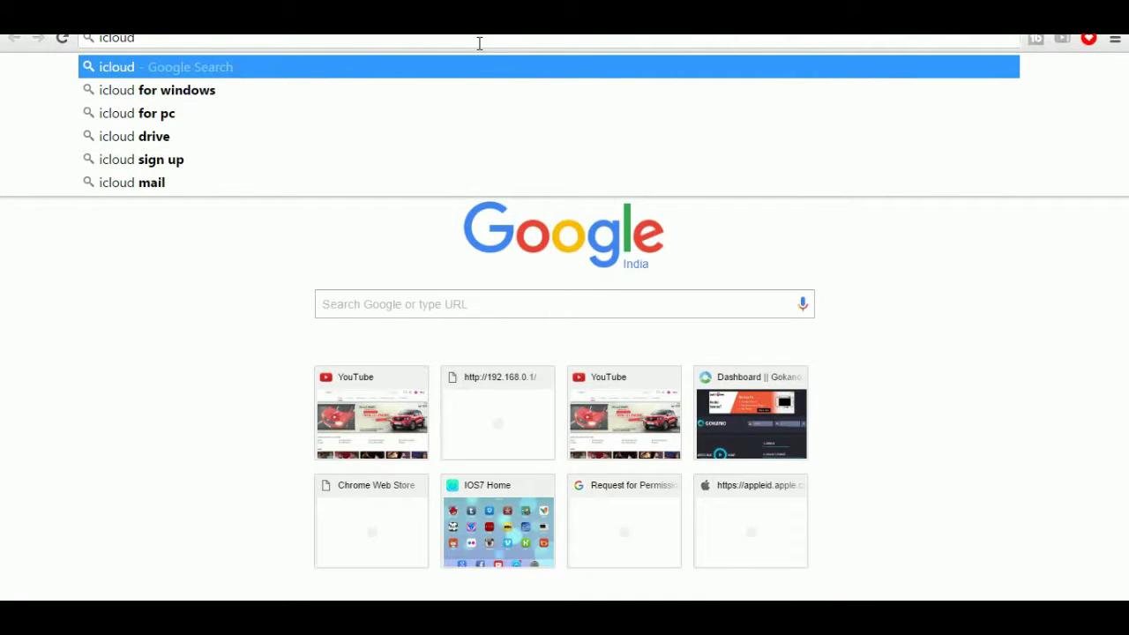
key("Down")
key("Return")
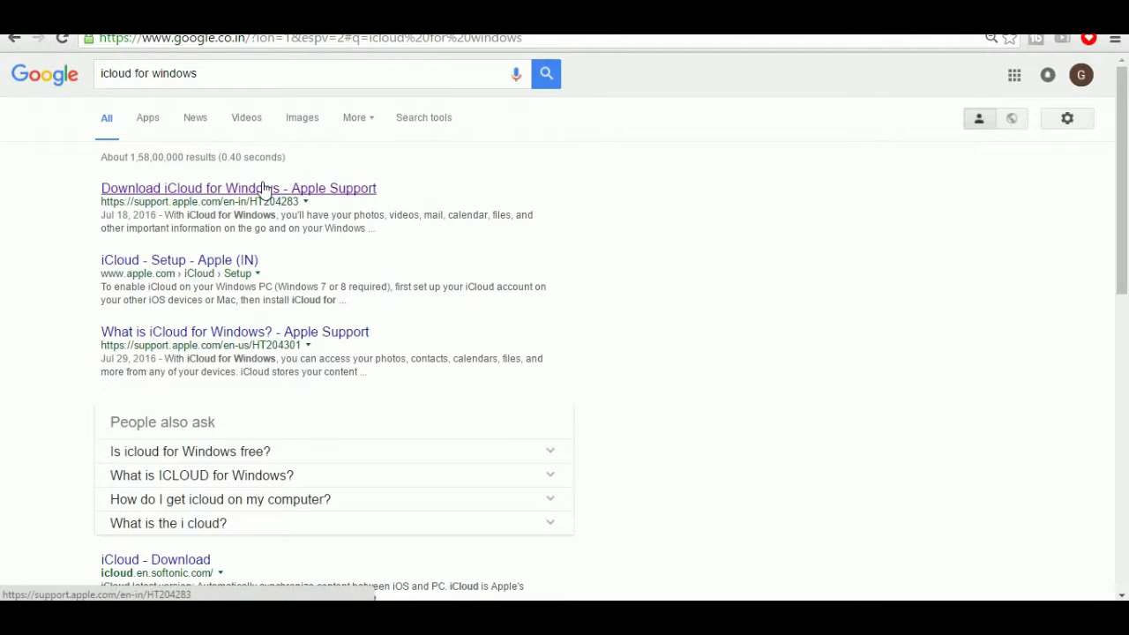
left_click(259, 194)
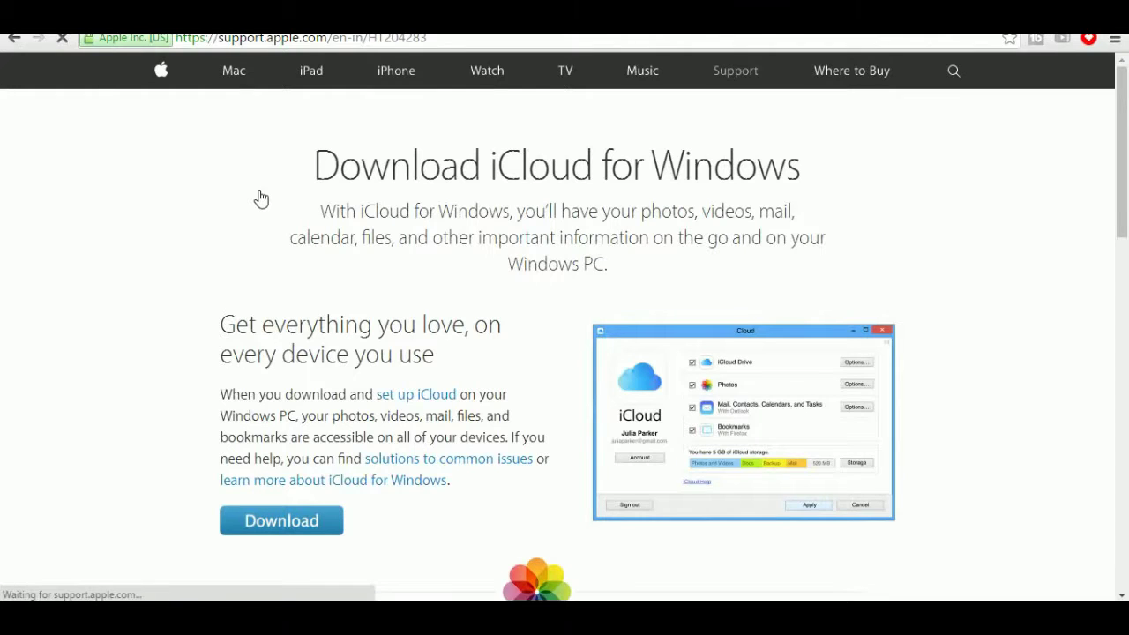
scroll(164, 343, "down", 1)
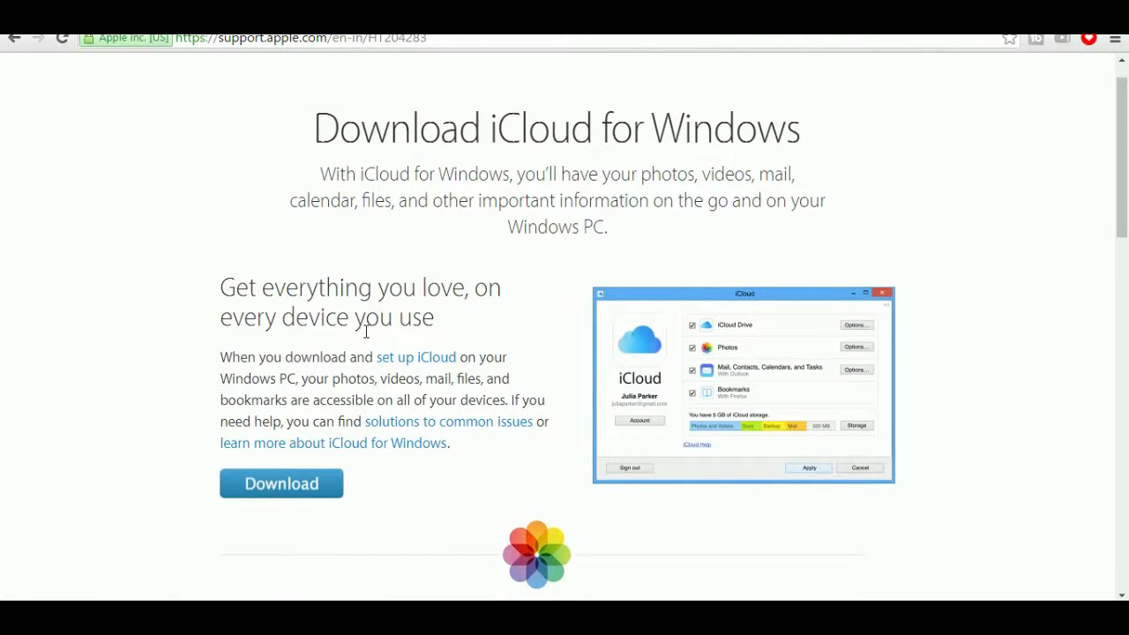
scroll(298, 352, "down", 2)
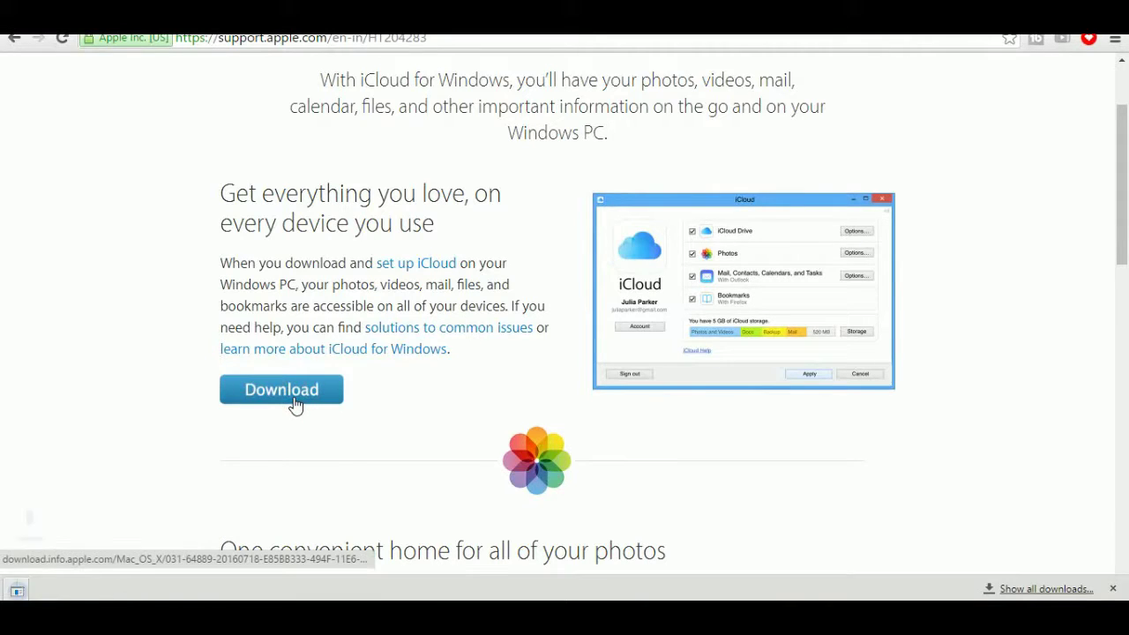
Pause the iCloudSetup (1).exe download from the download shelf.
left_click(147, 591)
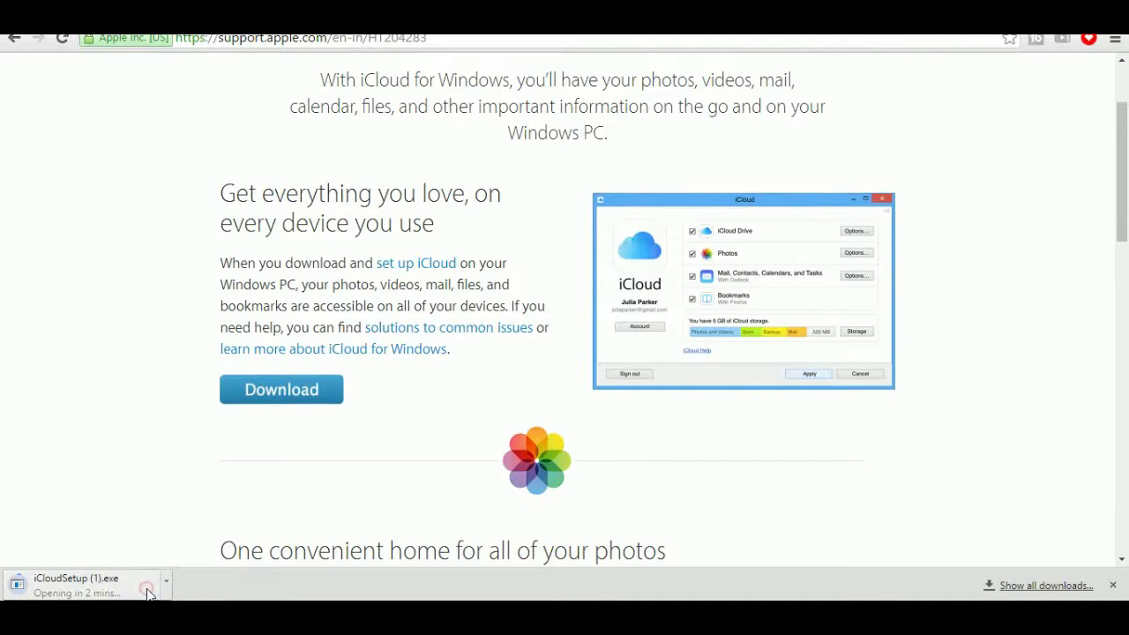
left_click(165, 581)
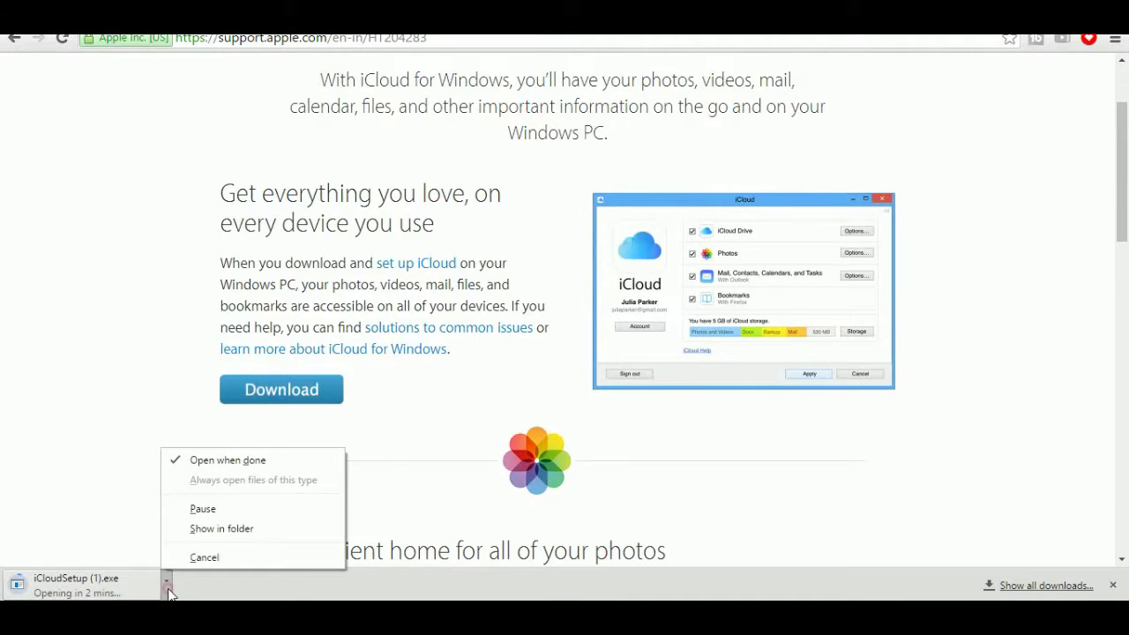
left_click(197, 516)
scroll(449, 419, "up", 3)
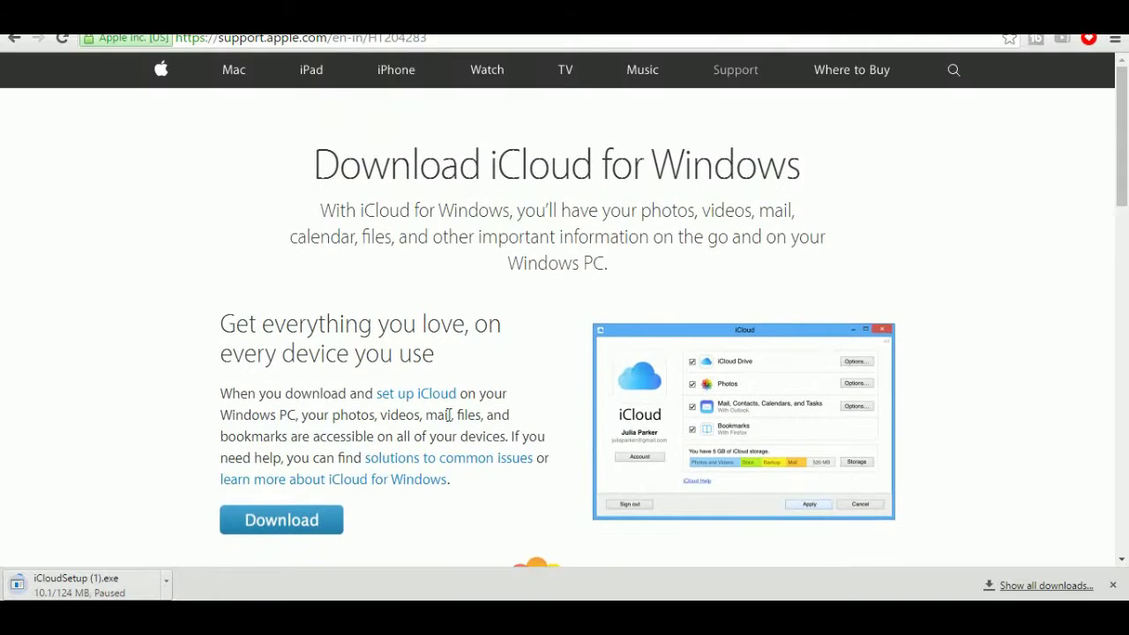
scroll(461, 499, "down", 2)
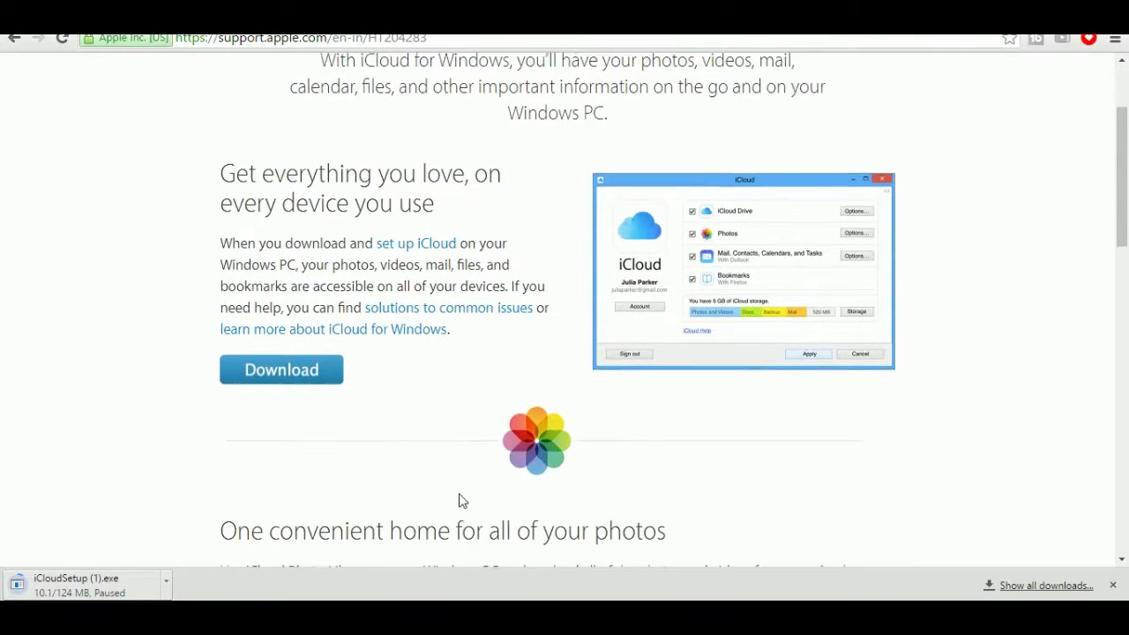
Open Chrome's Downloads page and scroll to yesterday's iCloudSetup.exe.
left_click(1114, 39)
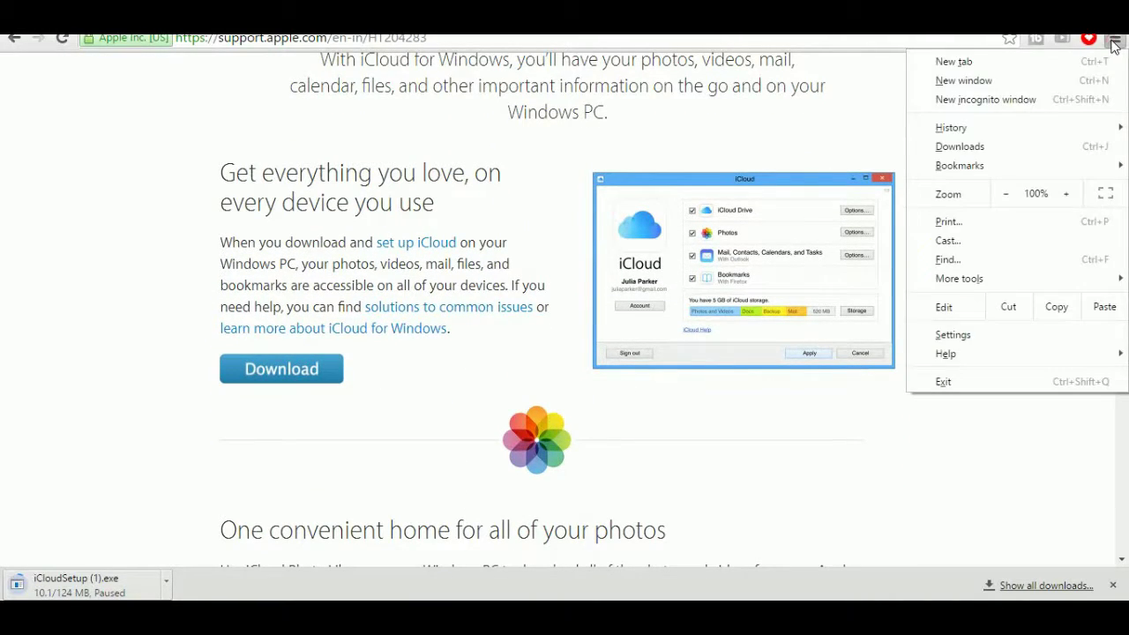
left_click(1018, 146)
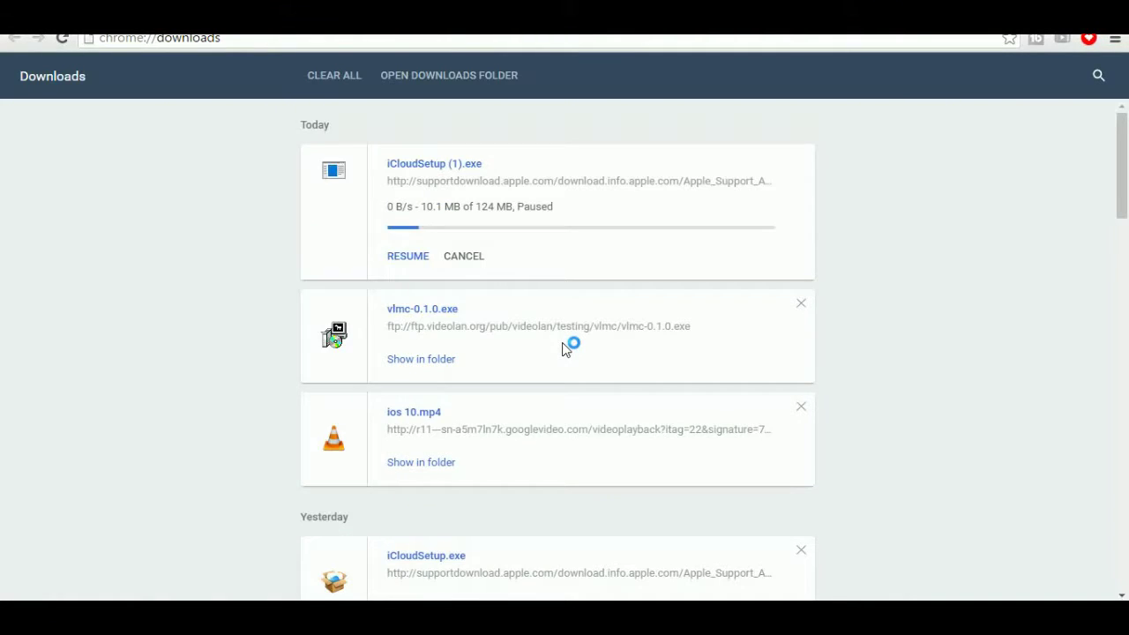
scroll(564, 348, "down", 4)
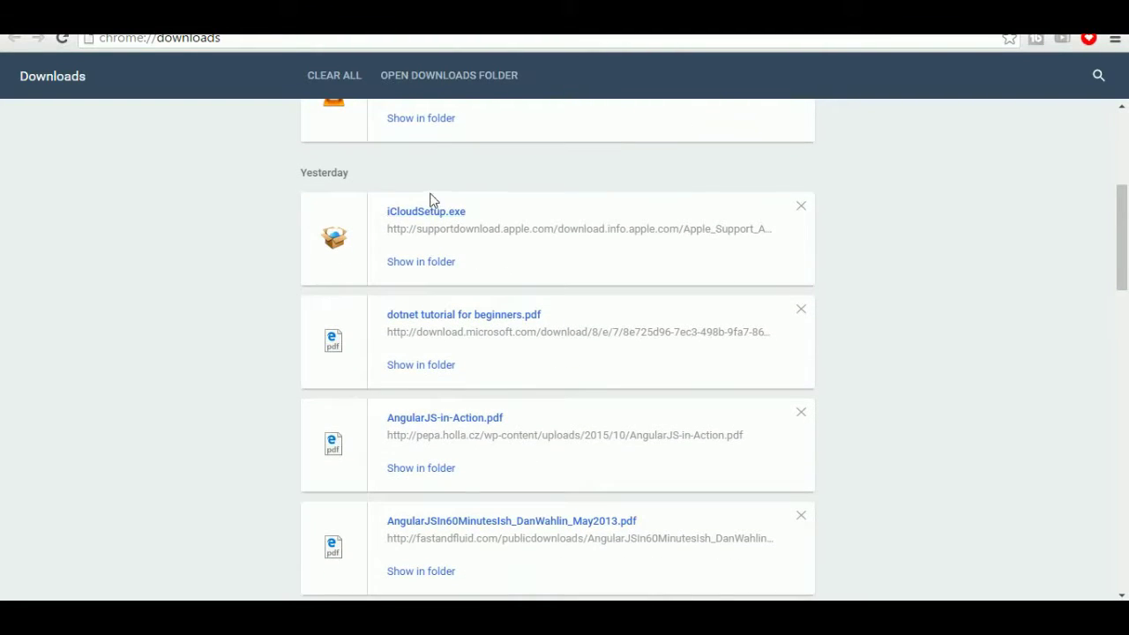
Show yesterday's iCloudSetup.exe in its folder and launch the installer.
left_click(430, 263)
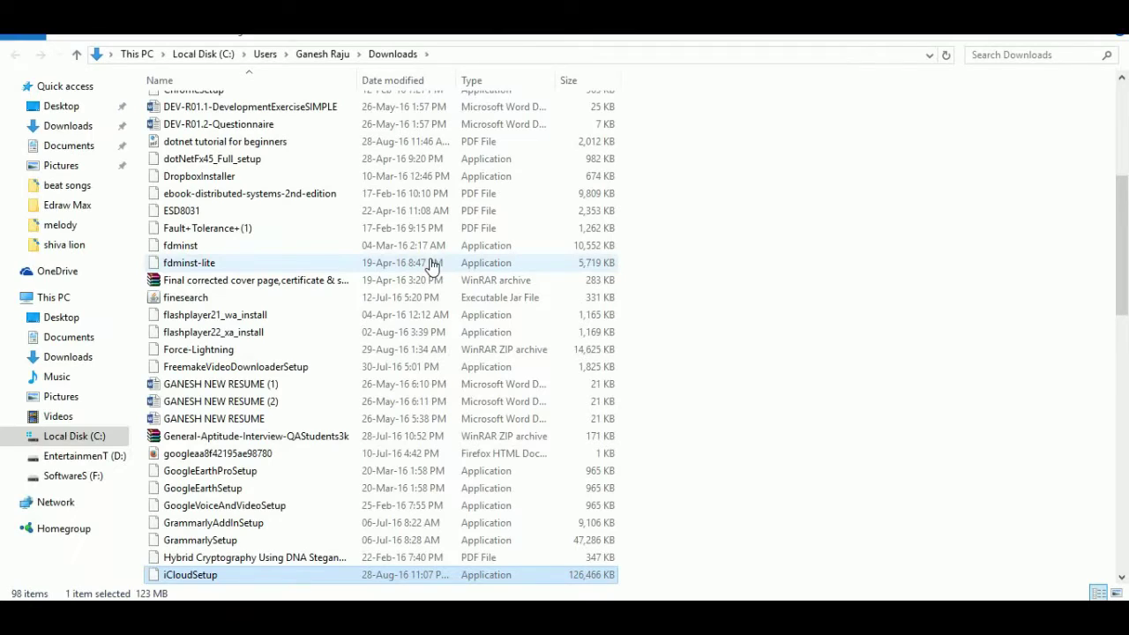
scroll(309, 537, "down", 2)
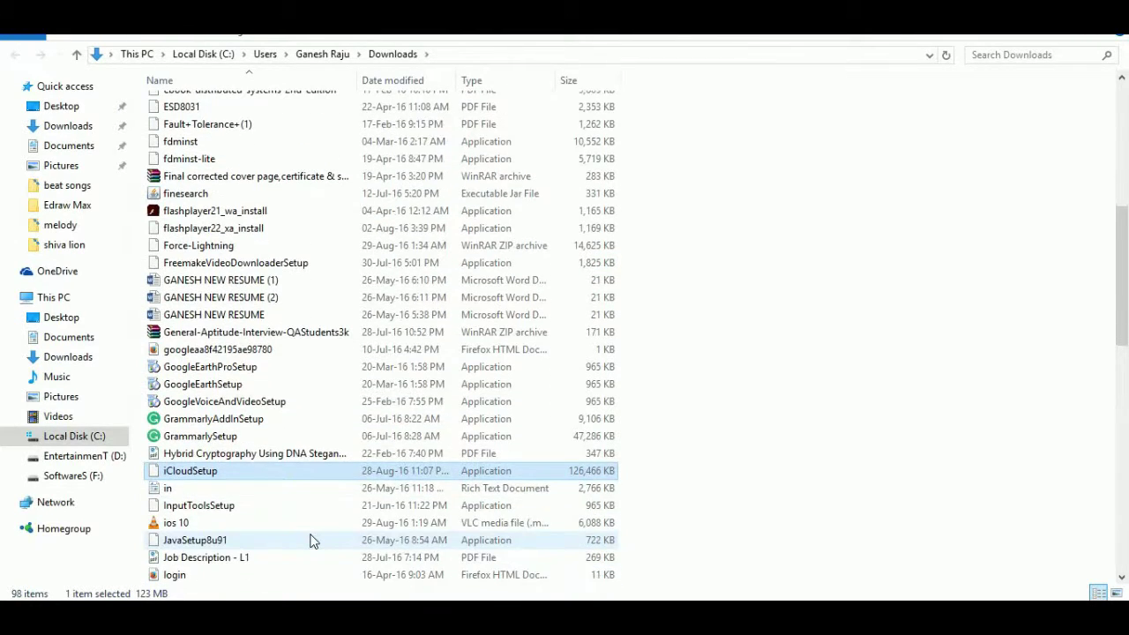
double_click(285, 473)
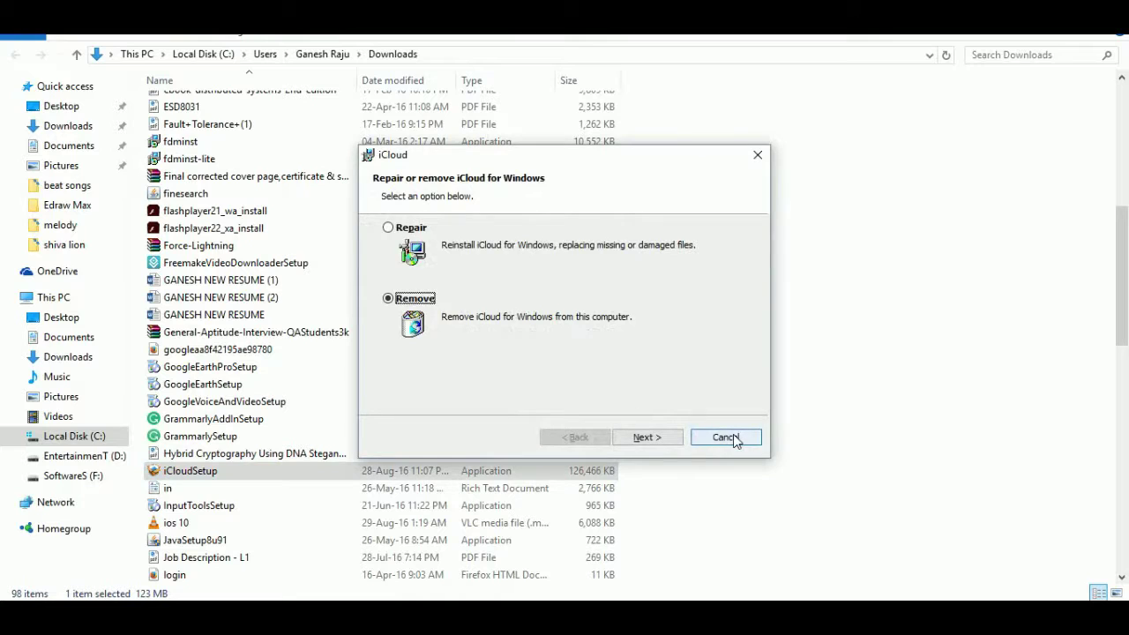
Cancel and exit the iCloud repair-or-remove installer, then return to Chrome's Downloads page.
left_click(725, 437)
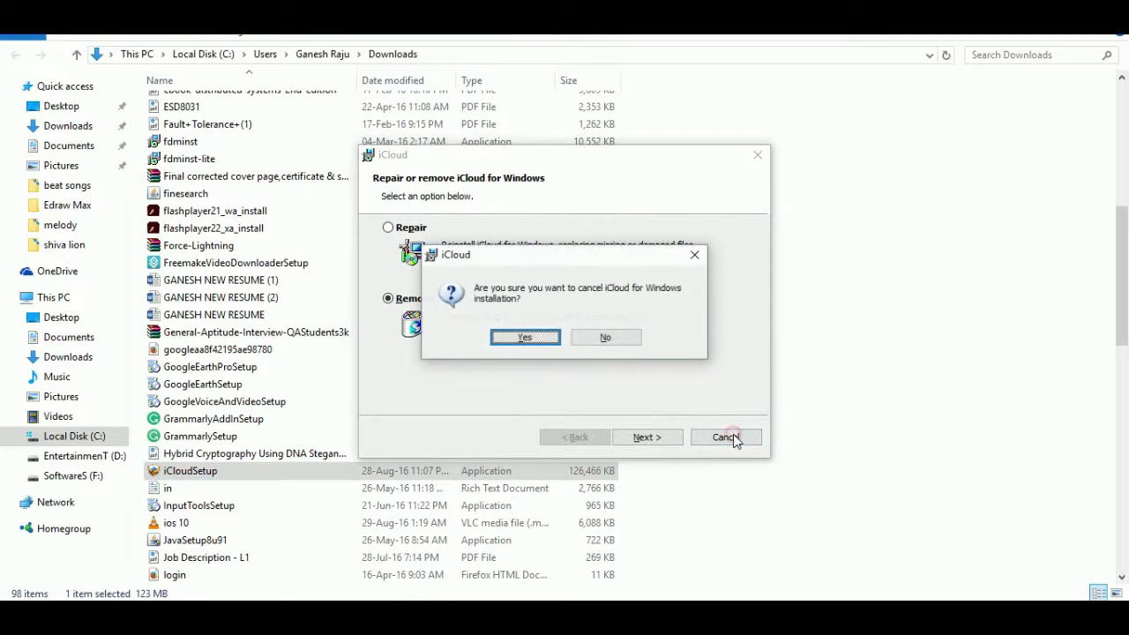
left_click(692, 256)
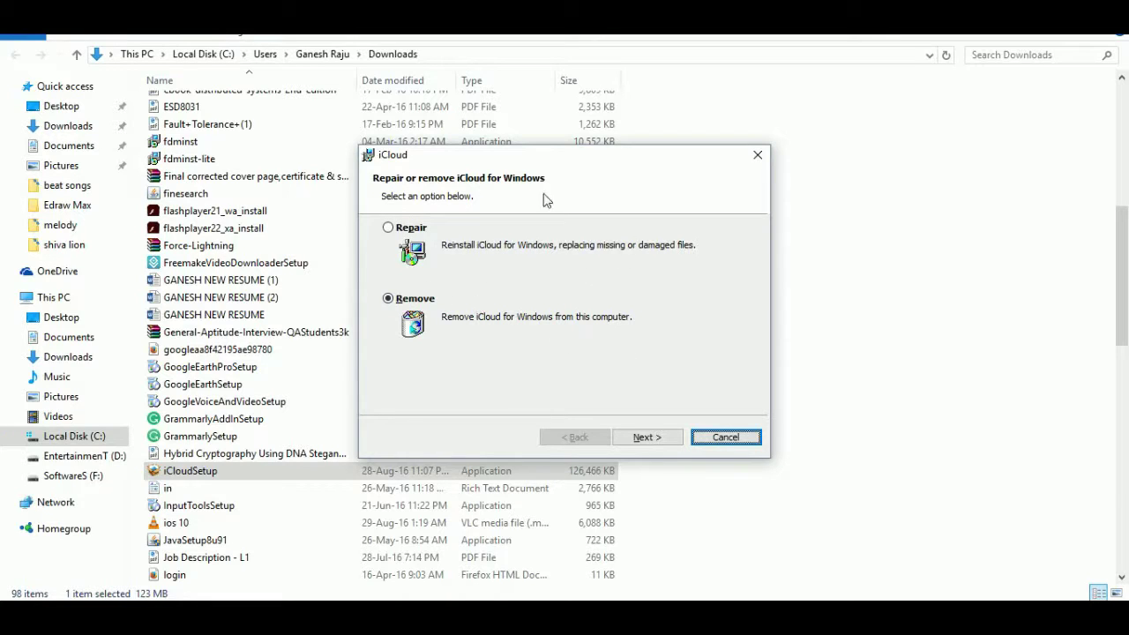
left_click(752, 157)
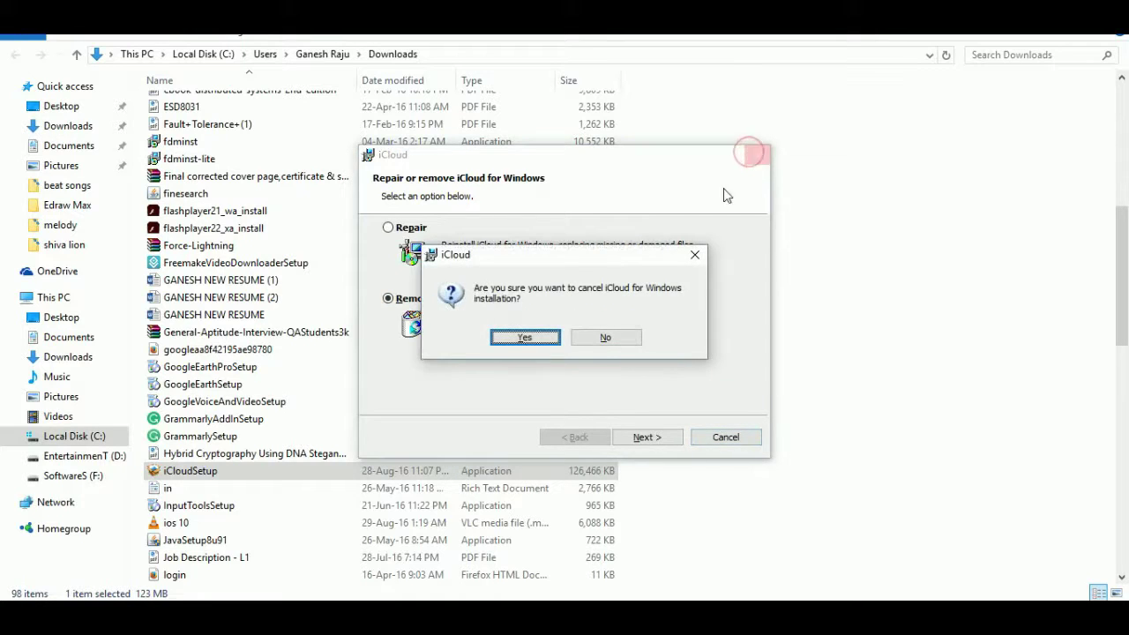
left_click(524, 337)
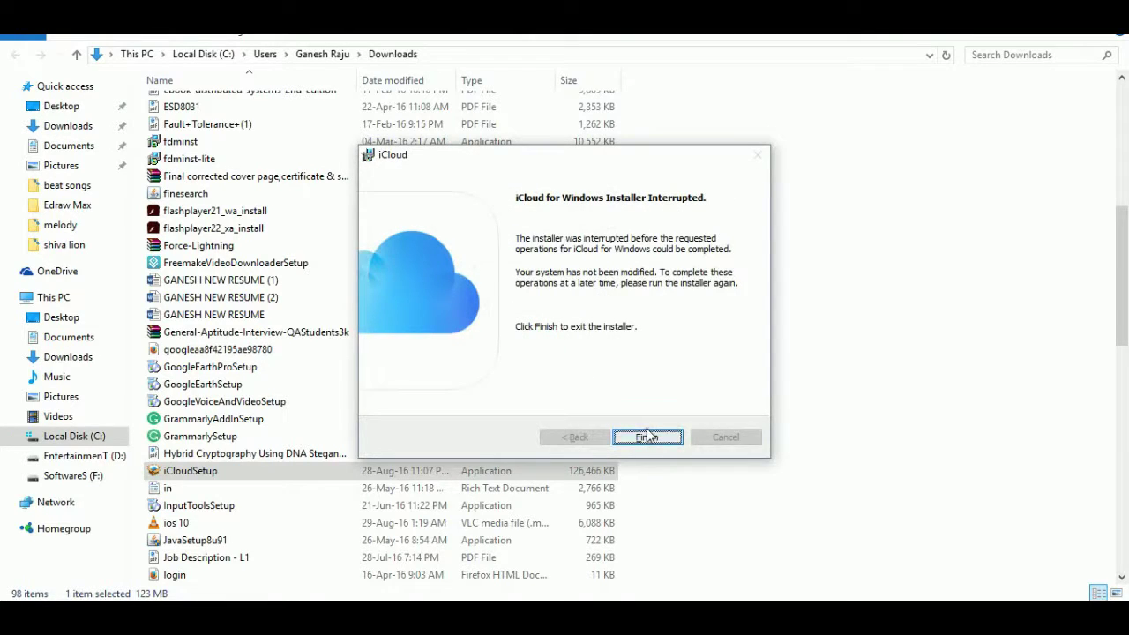
left_click(647, 435)
key("alt+Tab")
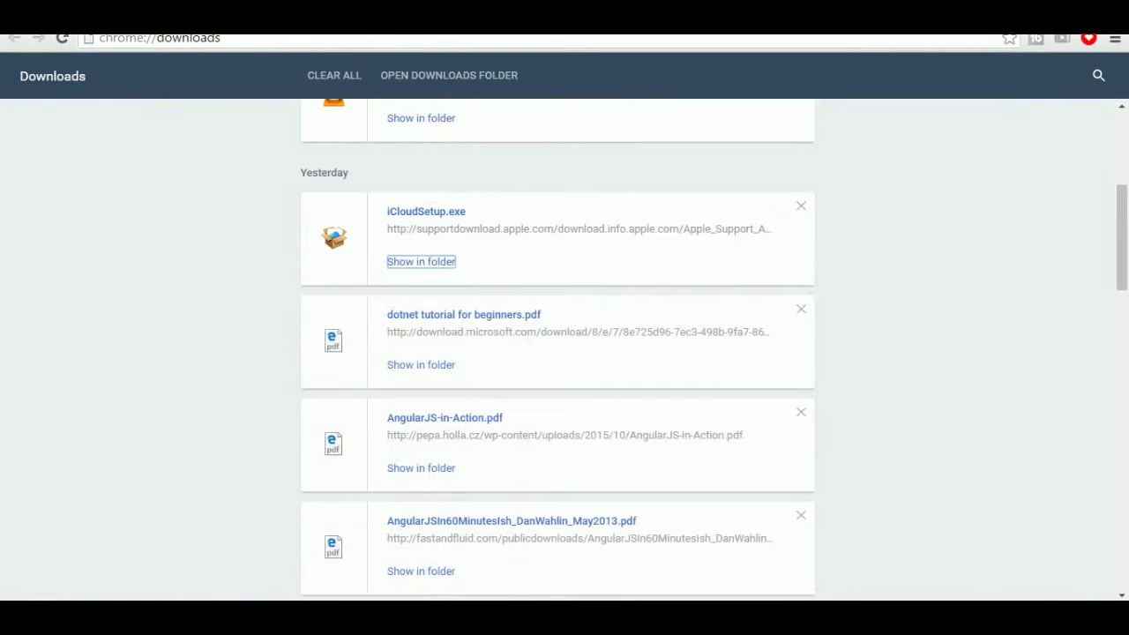
key("super+d")
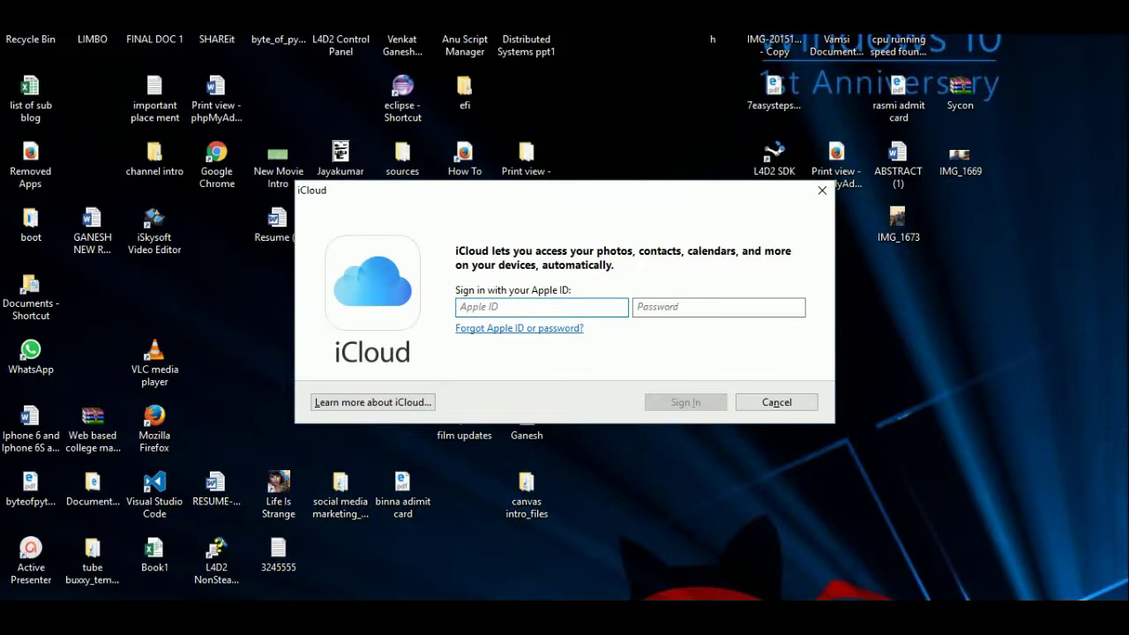
mouse_move(546, 618)
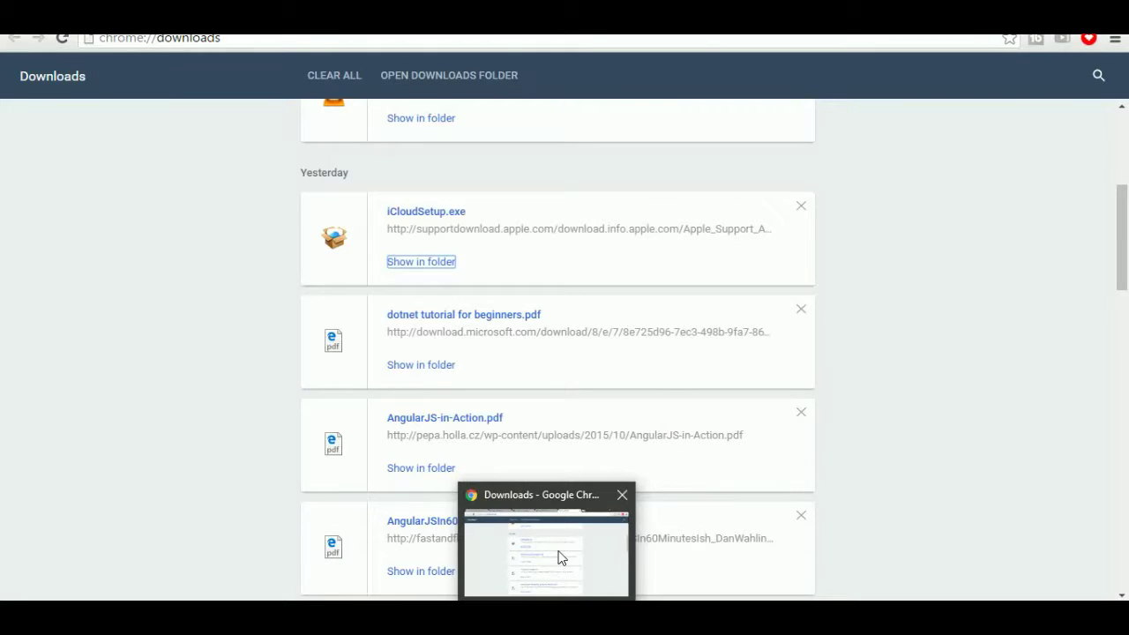
left_click(560, 557)
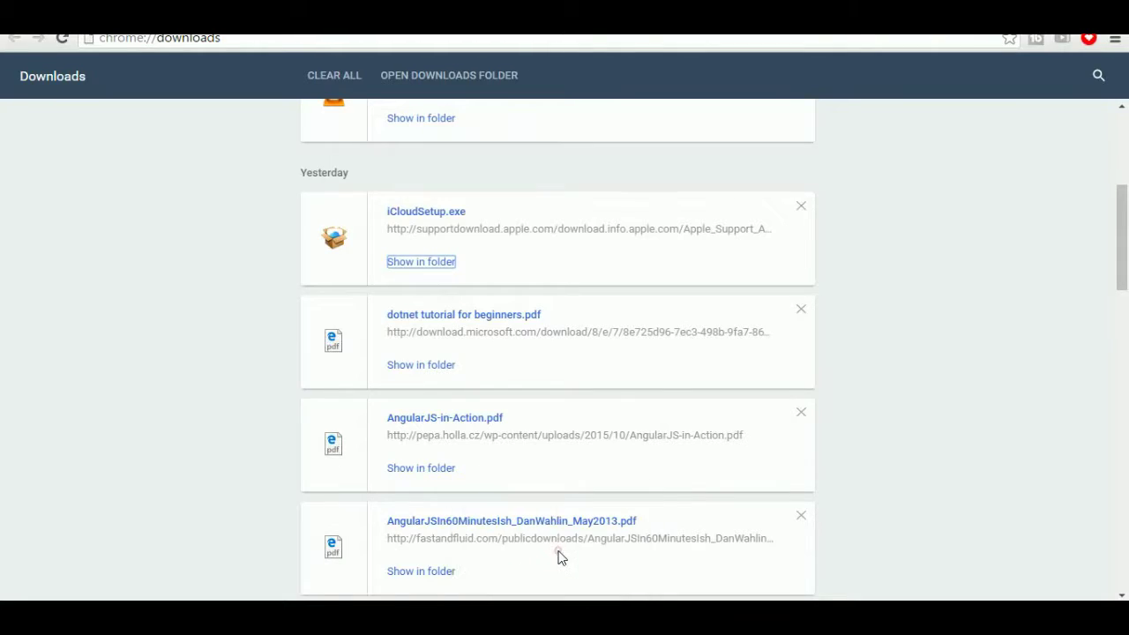
left_click(581, 38)
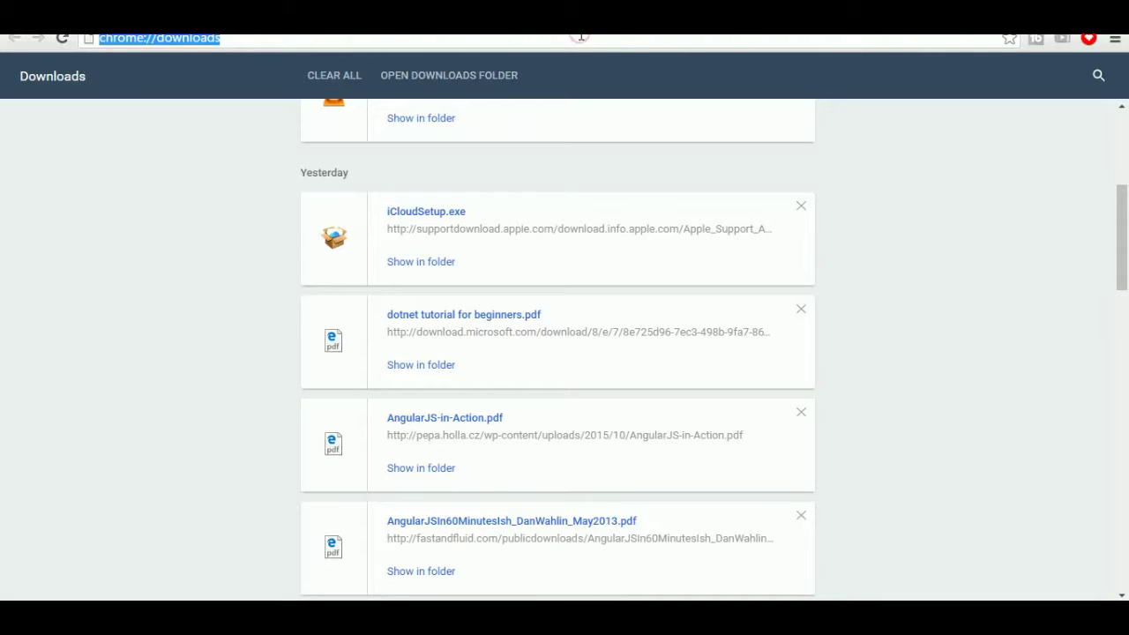
type("icloud")
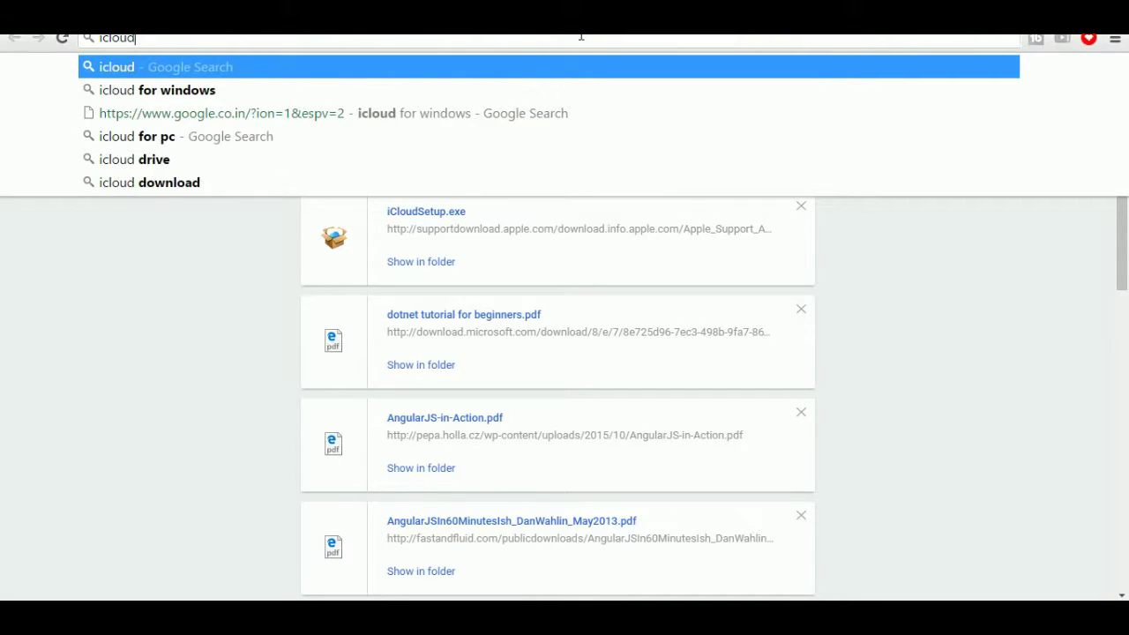
key("Return")
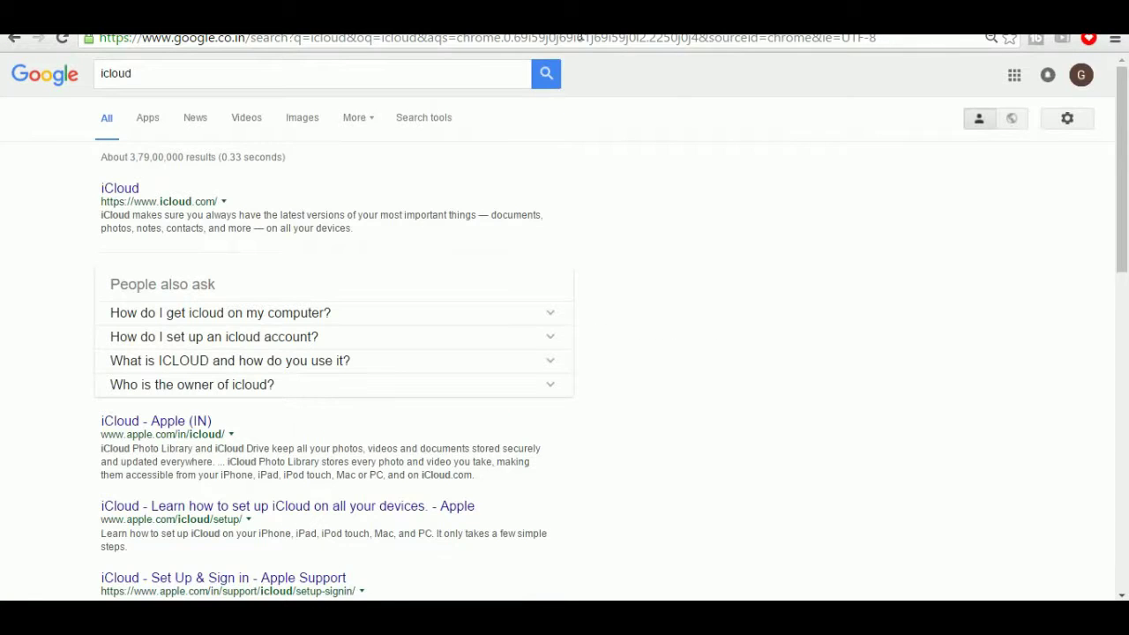
left_click(119, 191)
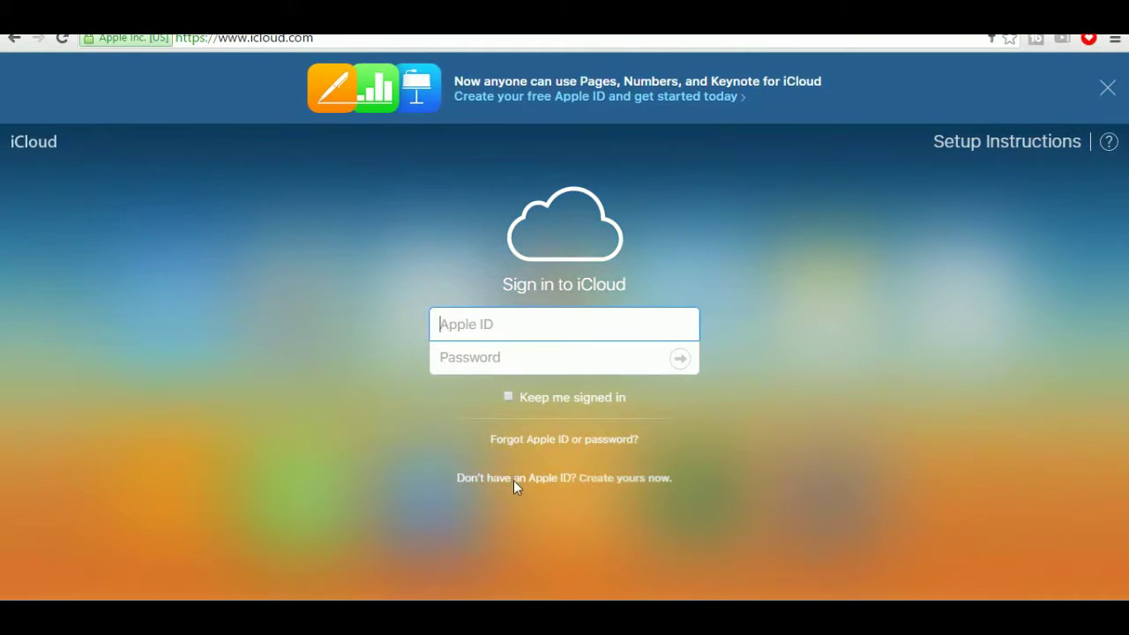
Start creating a new Apple ID, then cancel the Create Your Apple ID form.
left_click(608, 484)
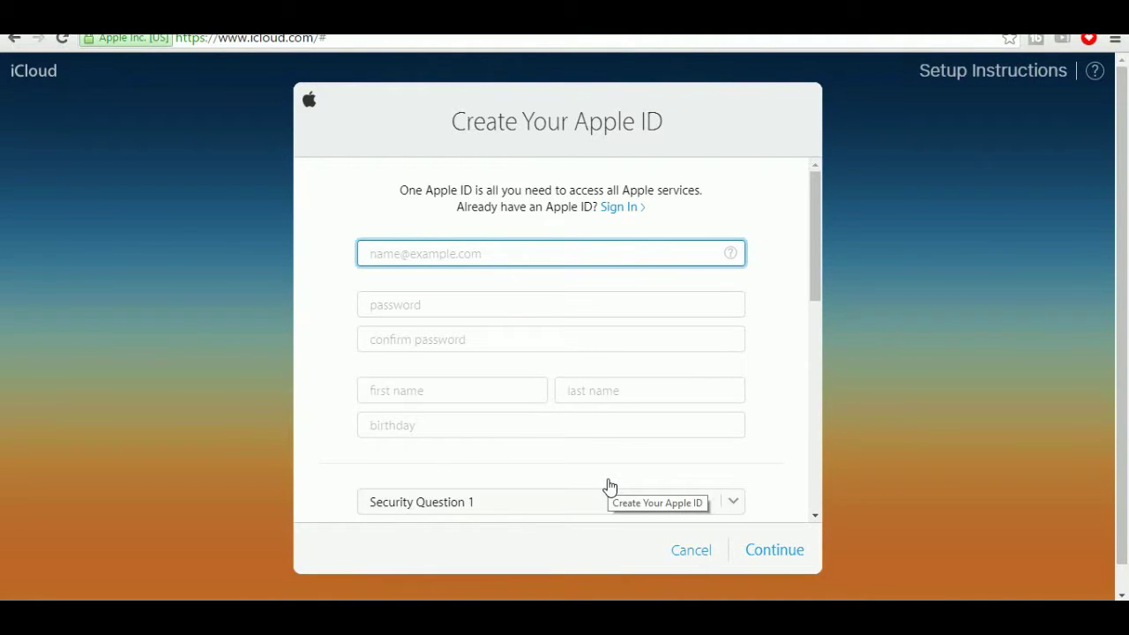
left_click(679, 555)
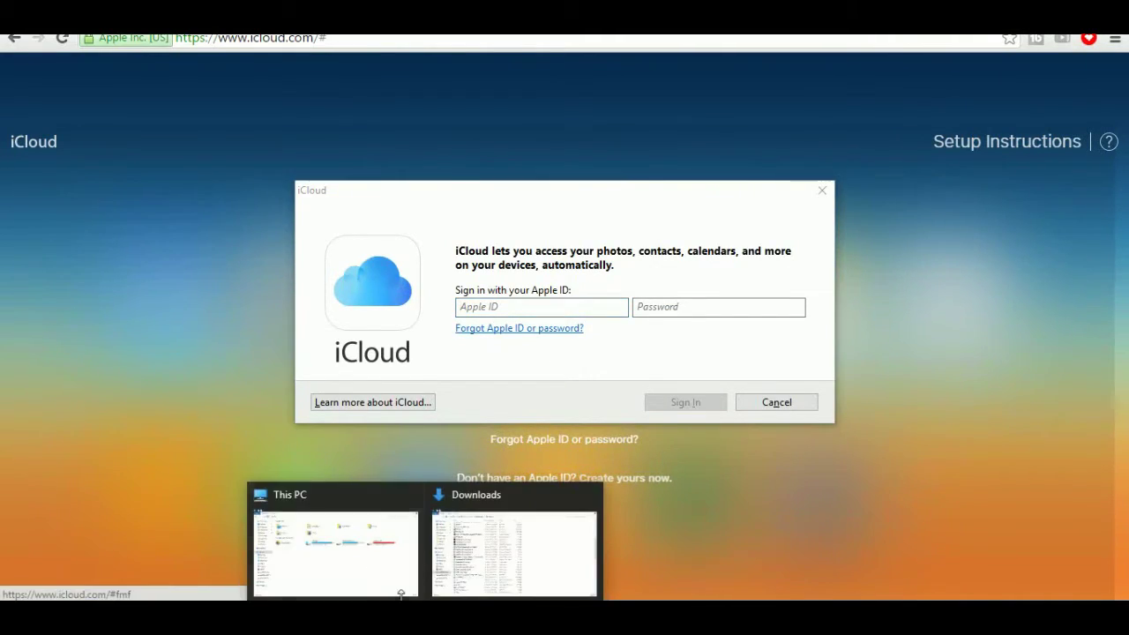
In This PC, open iCloud Photos, check the 'fb bother' image in Uploads, and return up.
left_click(367, 551)
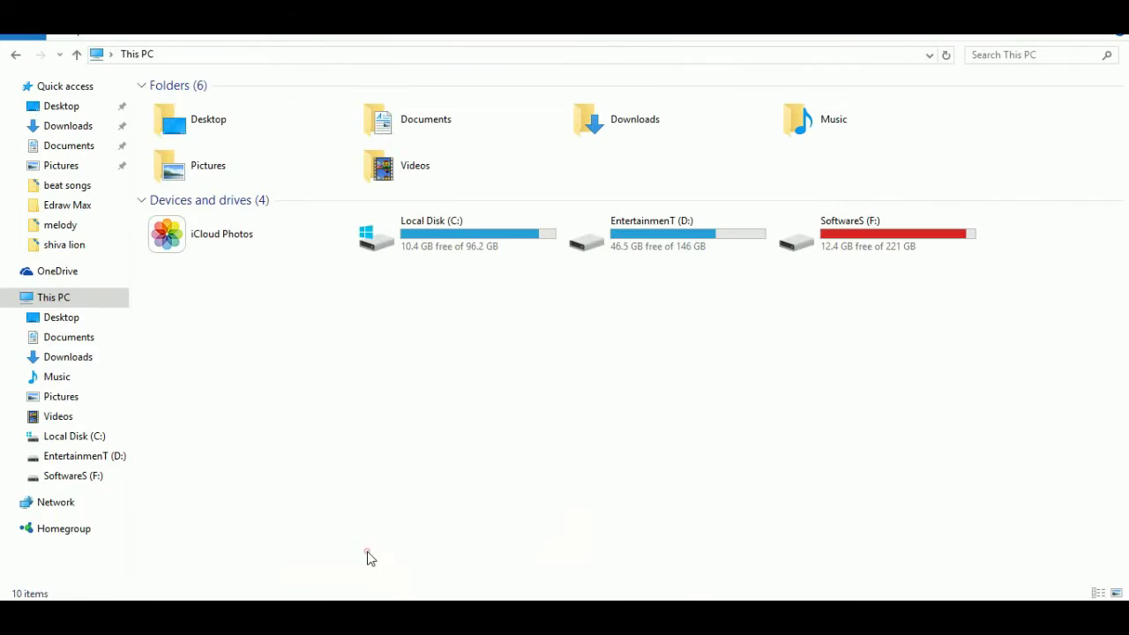
left_click(194, 236)
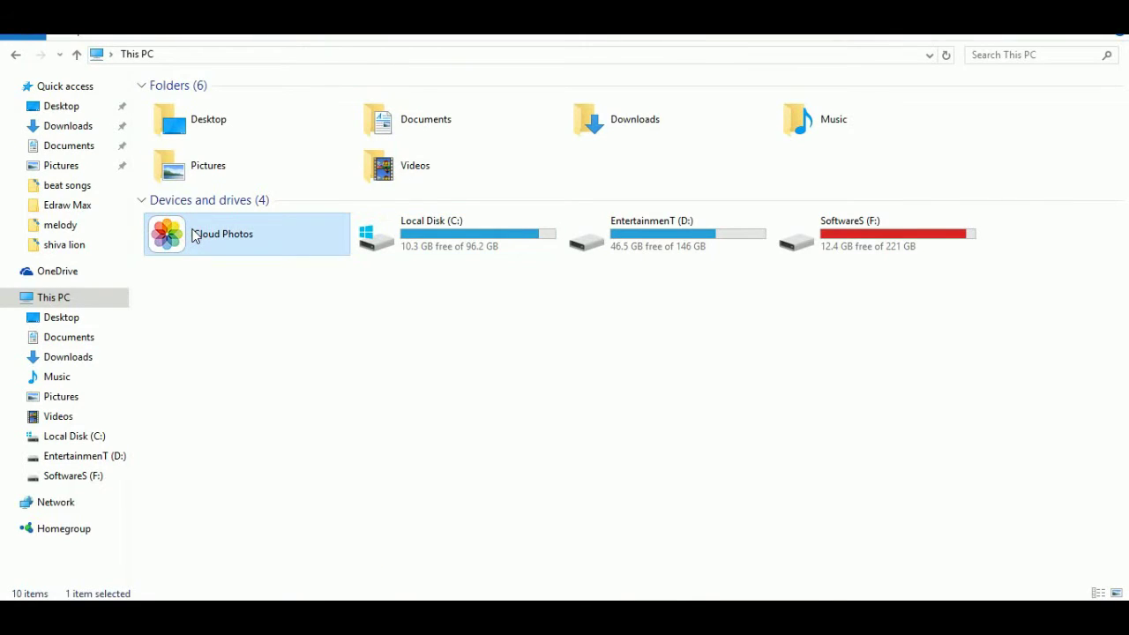
double_click(194, 237)
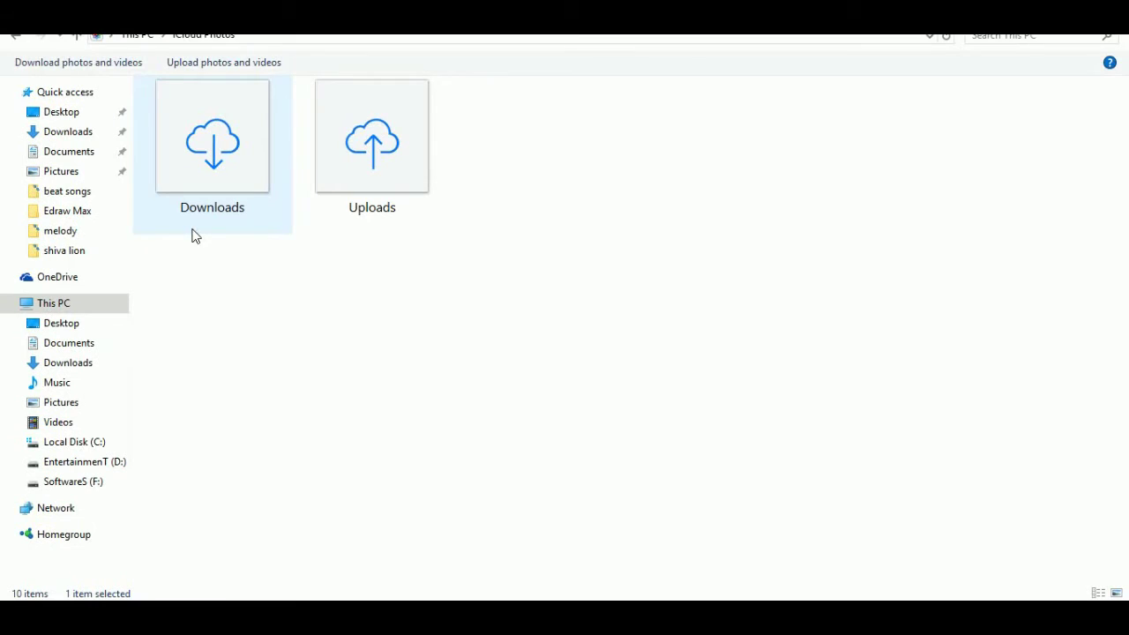
double_click(379, 140)
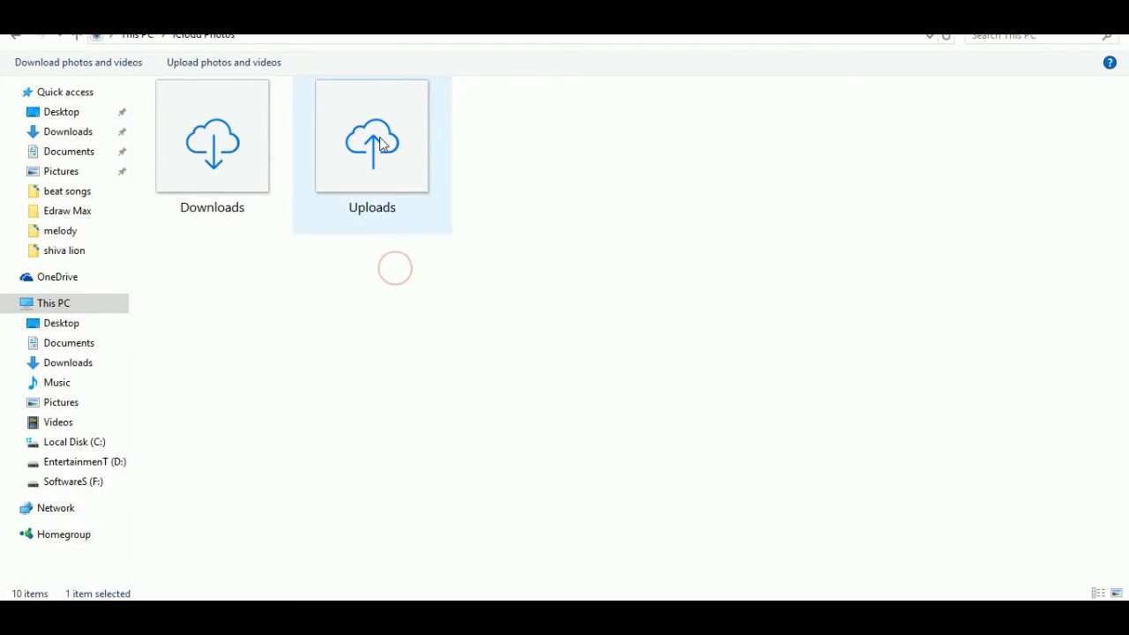
left_click(164, 104)
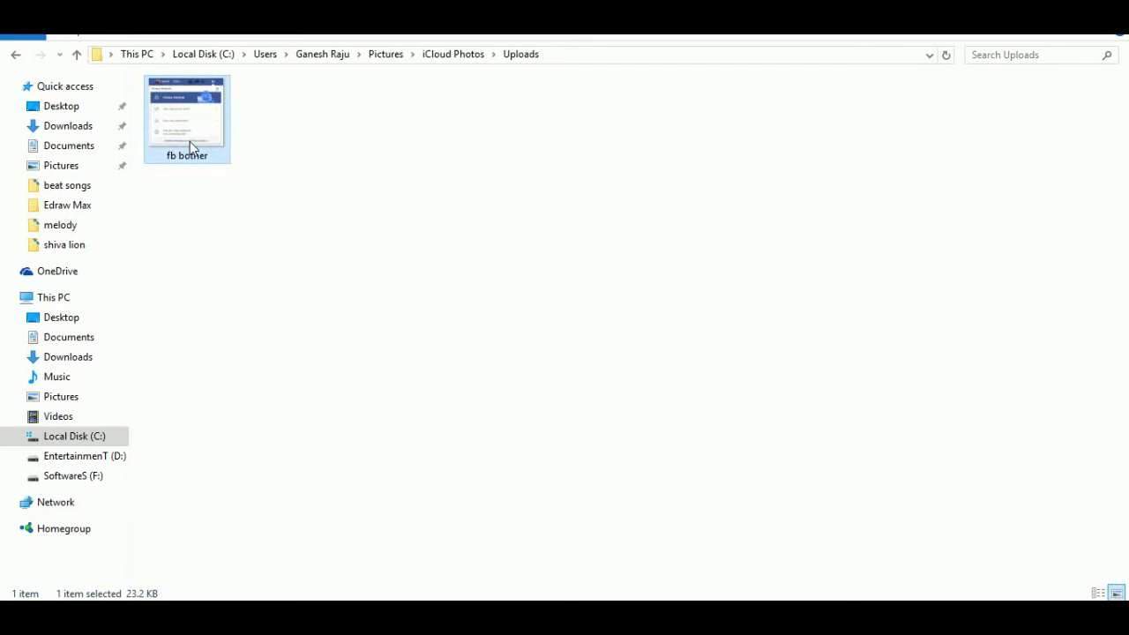
left_click(78, 55)
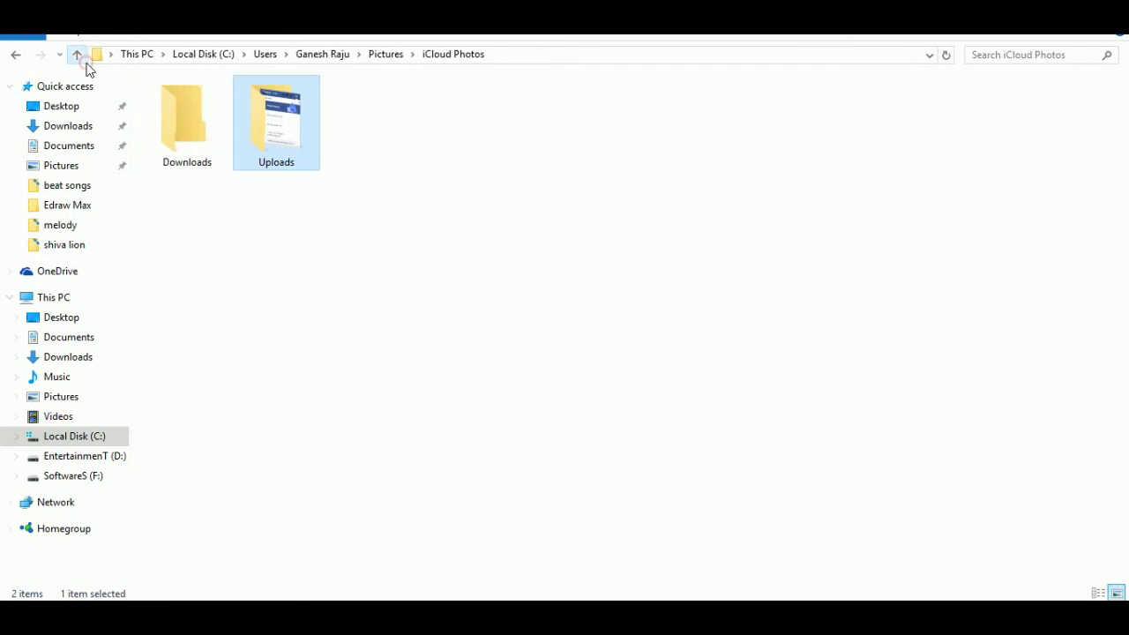
left_click(361, 392)
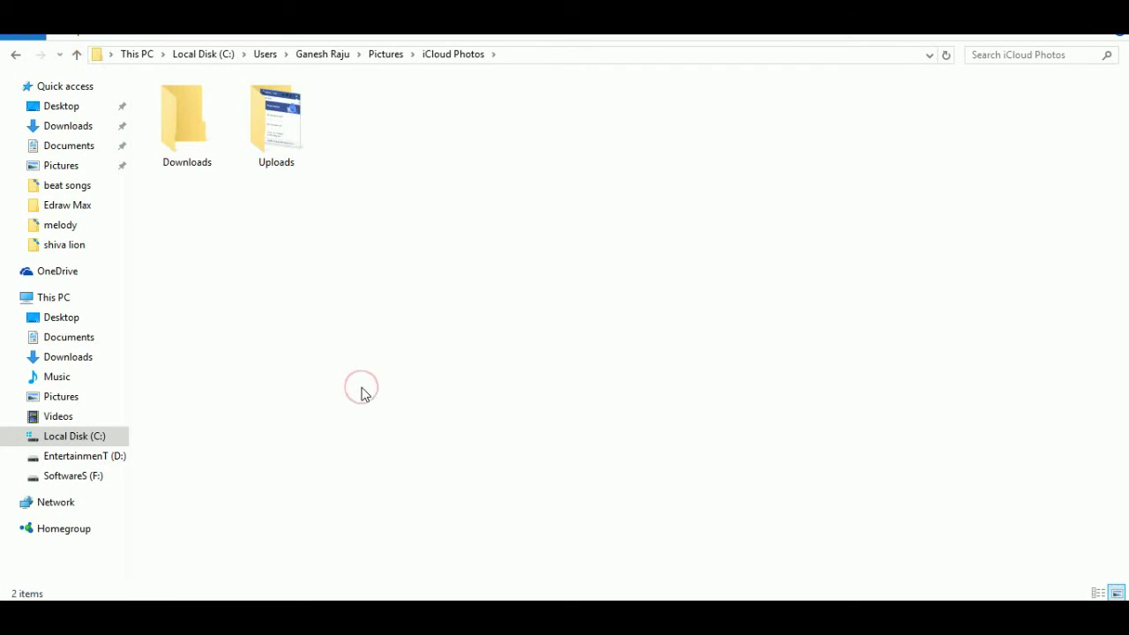